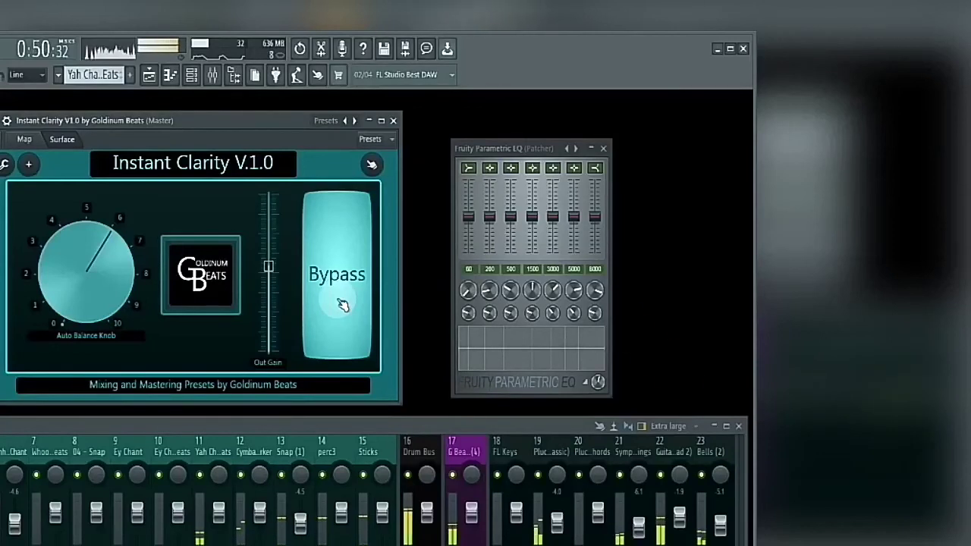
# Step: Take Instant Clarity out of bypass, then engage its Bypass pad again
pyautogui.click(343, 304)
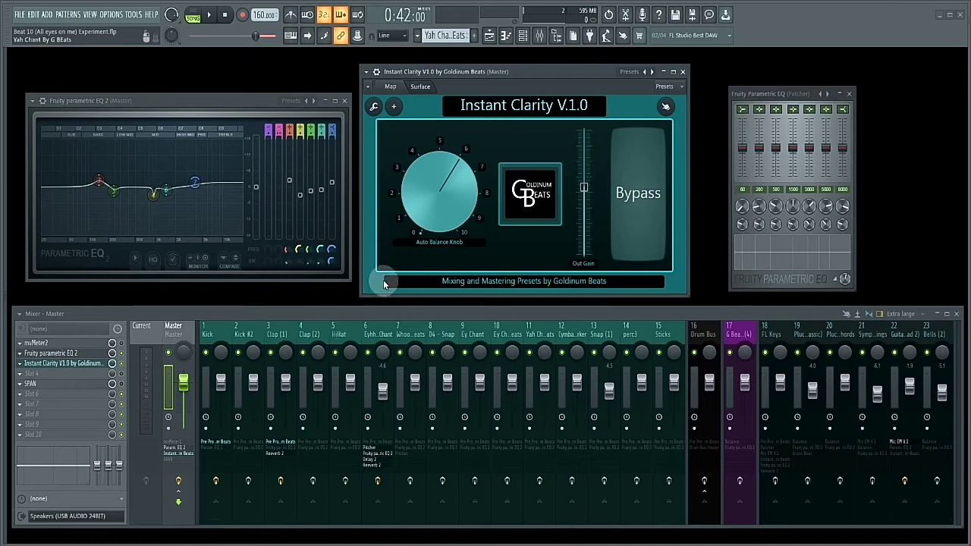
pyautogui.click(644, 205)
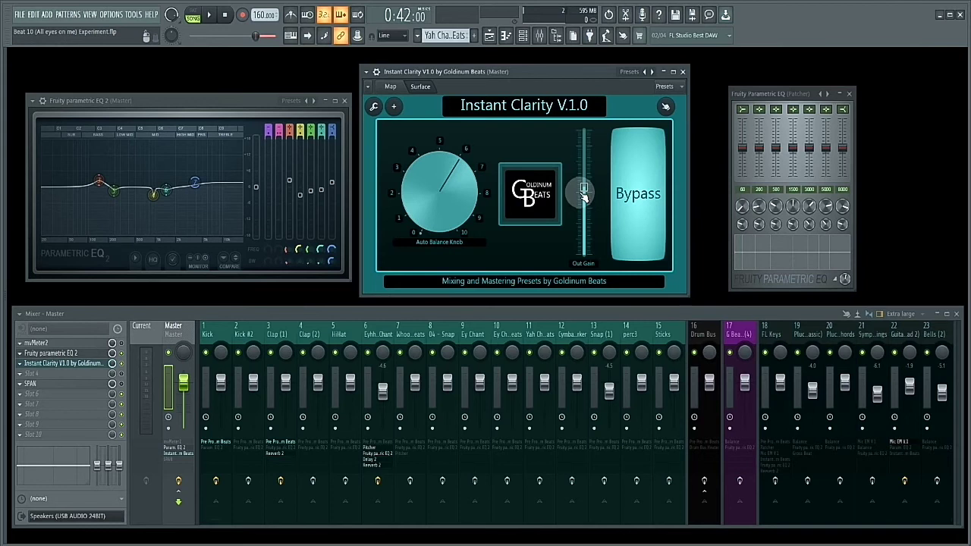
# Step: Play and stop the beat with Instant Clarity bypassed, then switch its processing back on
pyautogui.press('space')
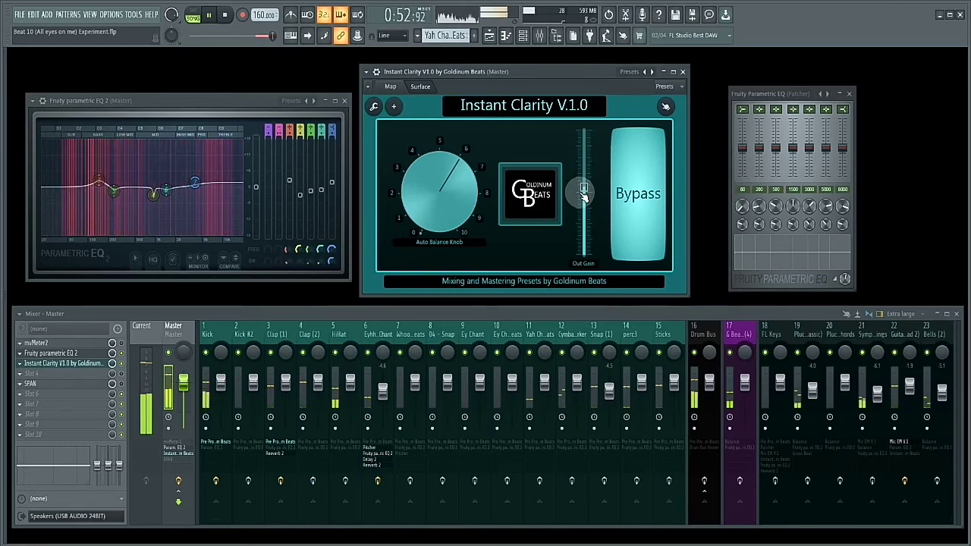
pyautogui.press('space')
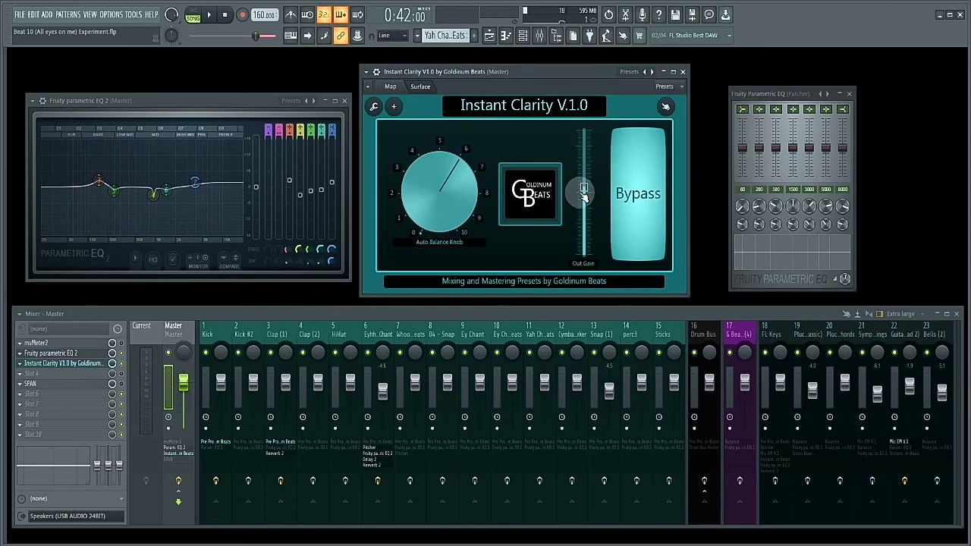
pyautogui.click(643, 197)
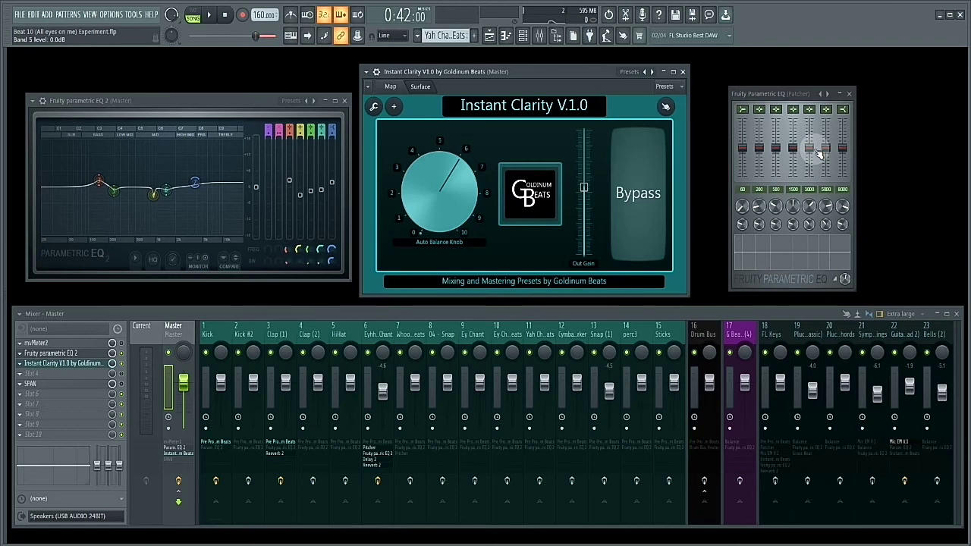
# Step: Start the beat playing with Instant Clarity active on the master bus
pyautogui.click(209, 15)
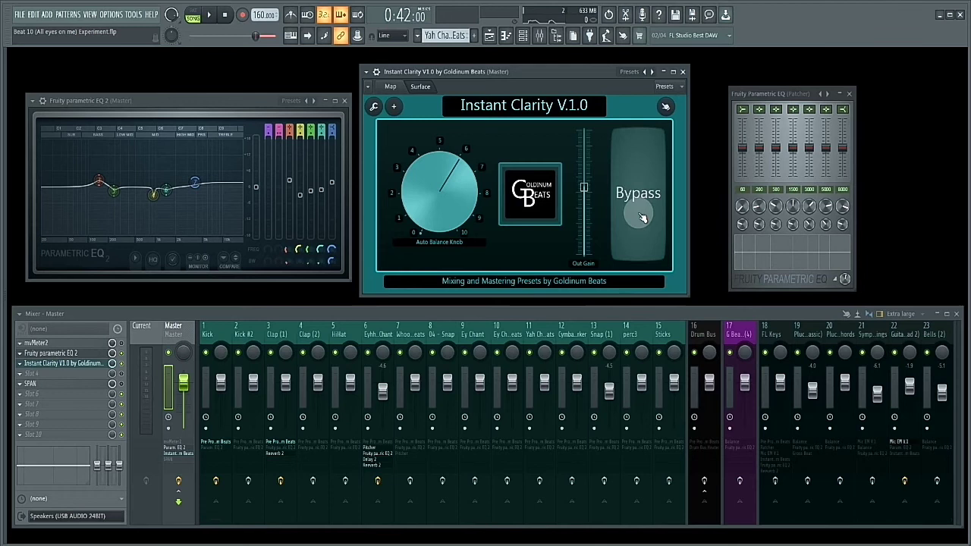
pyautogui.press('space')
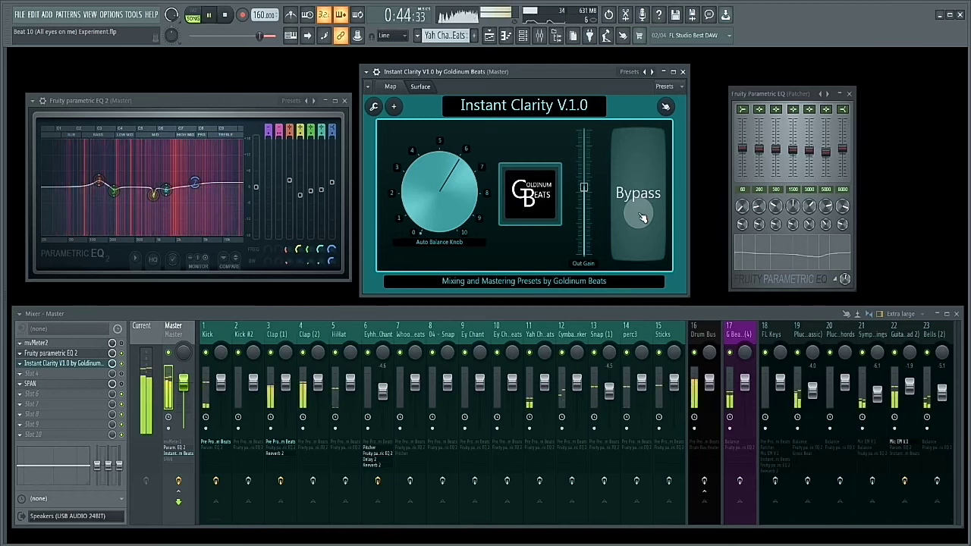
pyautogui.click(642, 218)
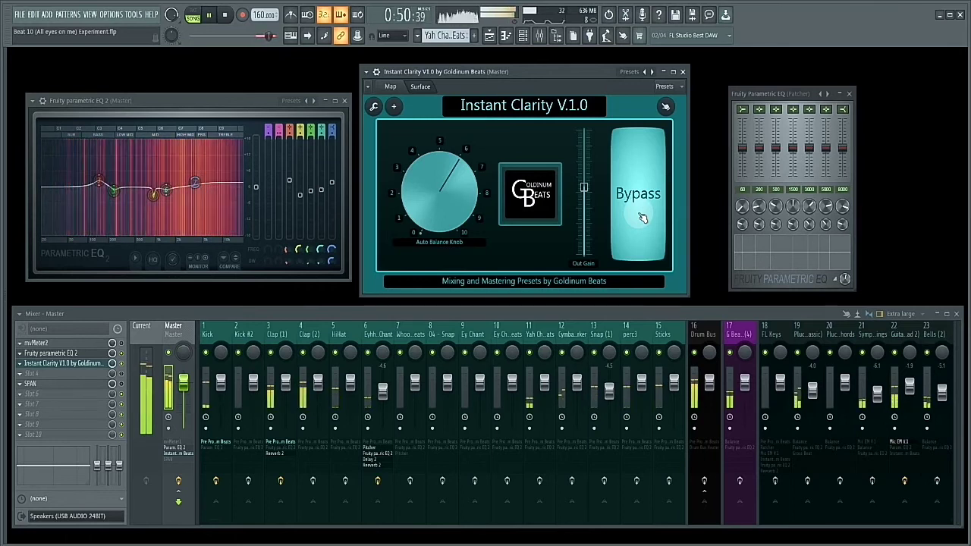
pyautogui.click(642, 218)
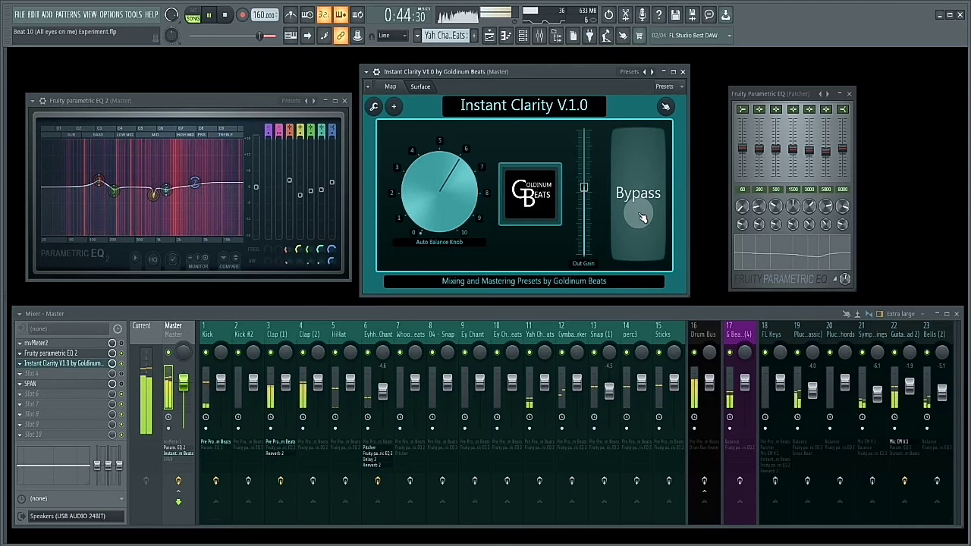
pyautogui.press('space')
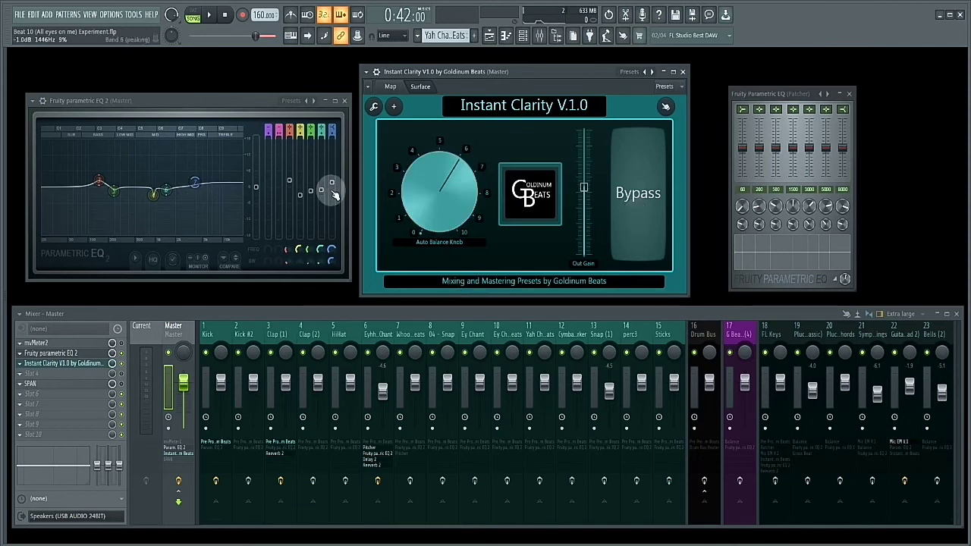
# Step: Boost the master EQ 2's band 7 high shelf to 7.6 dB and audition Instant Clarity bypassed
pyautogui.moveTo(332, 184); pyautogui.dragTo(332, 155)
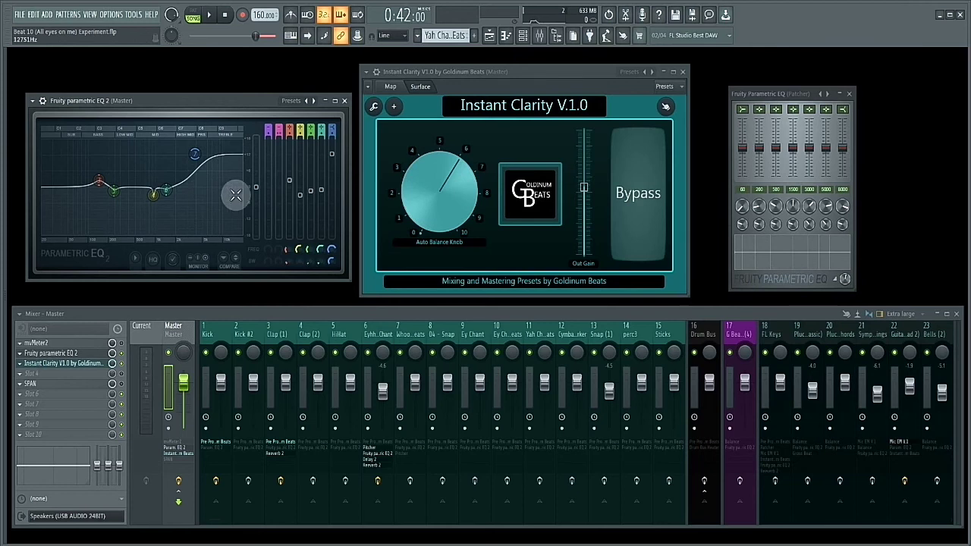
pyautogui.click(643, 215)
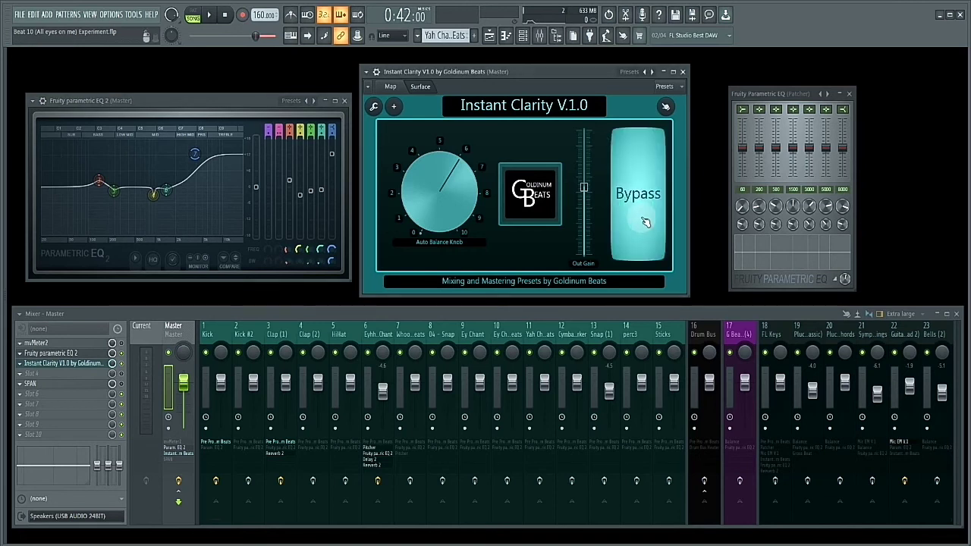
pyautogui.press('space')
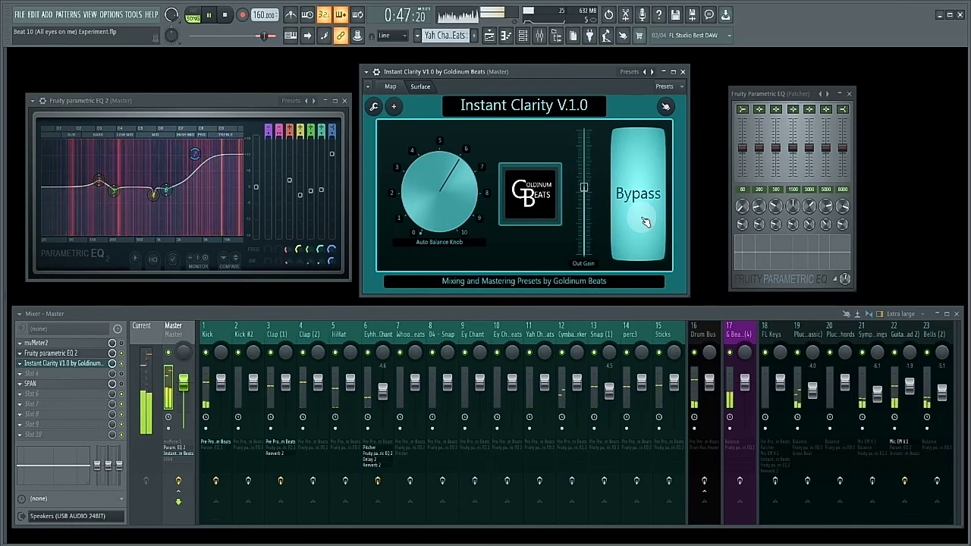
pyautogui.press('space')
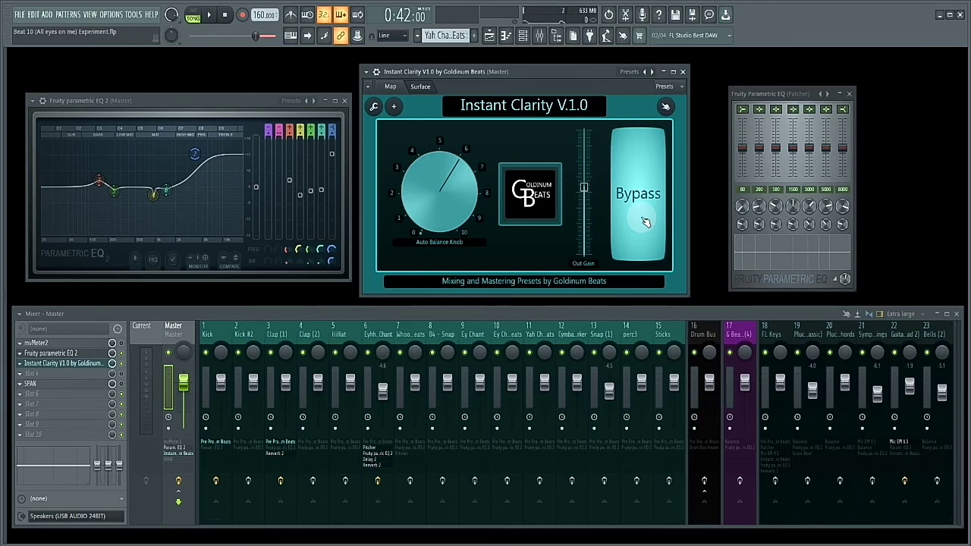
pyautogui.click(646, 222)
# Step: During playback, A/B Instant Clarity with the high shelf at 14.0 dB, then reset that band
pyautogui.press('space')
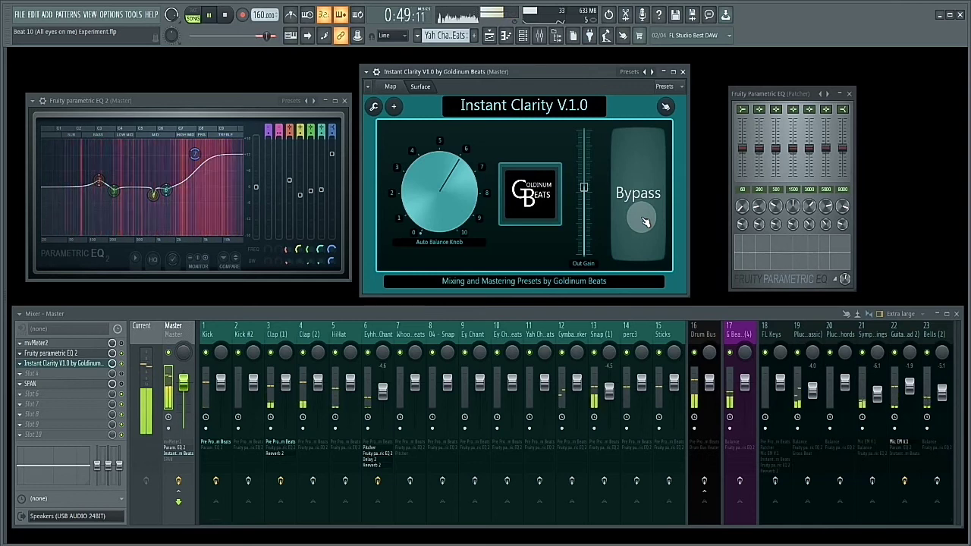
pyautogui.click(644, 221)
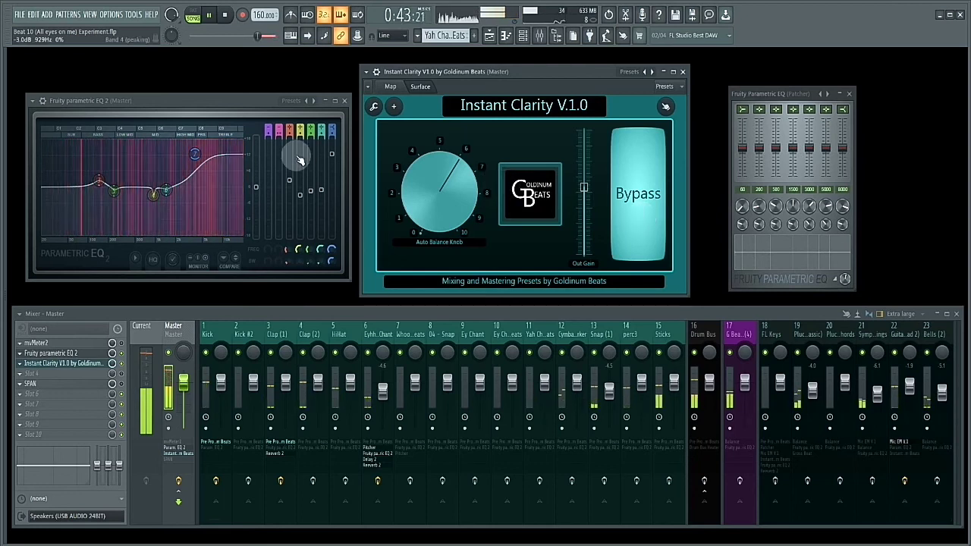
pyautogui.moveTo(334, 156); pyautogui.dragTo(334, 147)
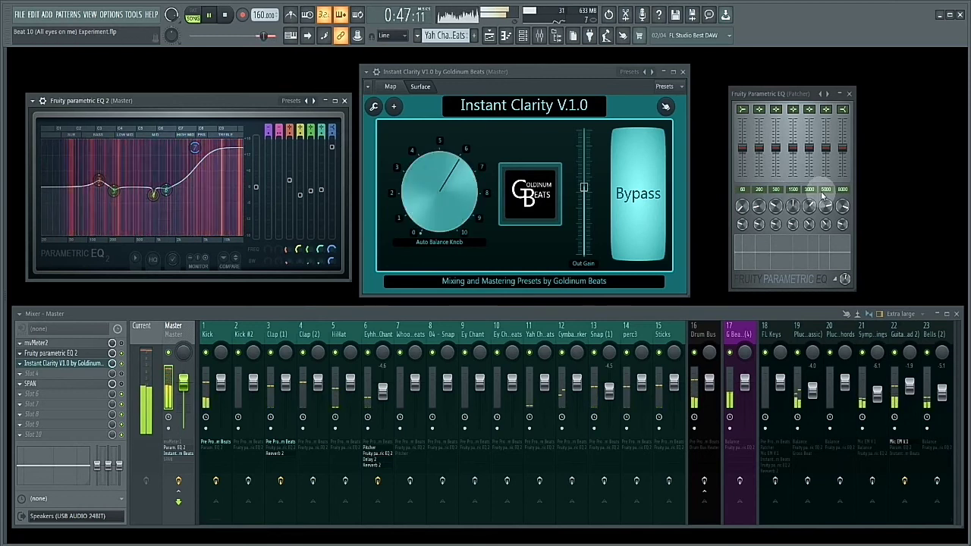
pyautogui.click(642, 208)
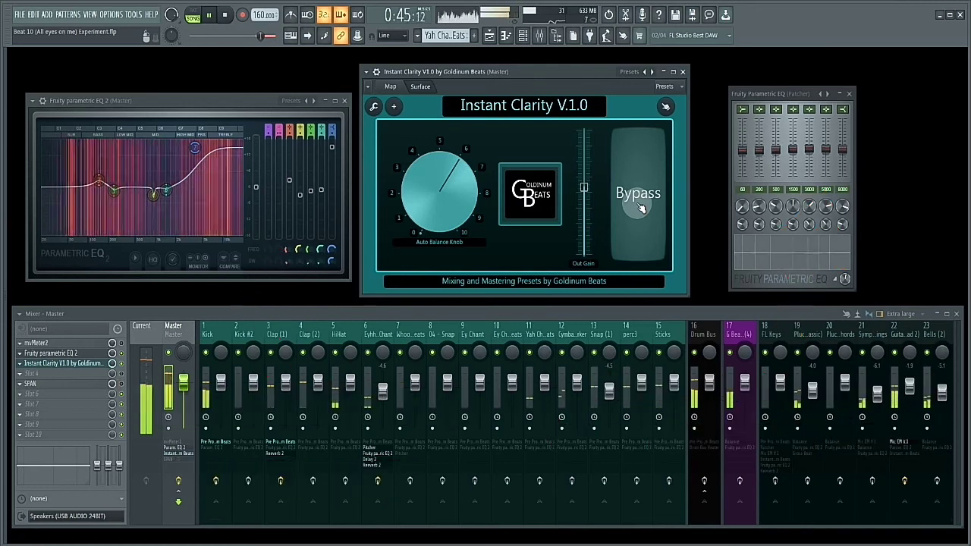
pyautogui.click(639, 209)
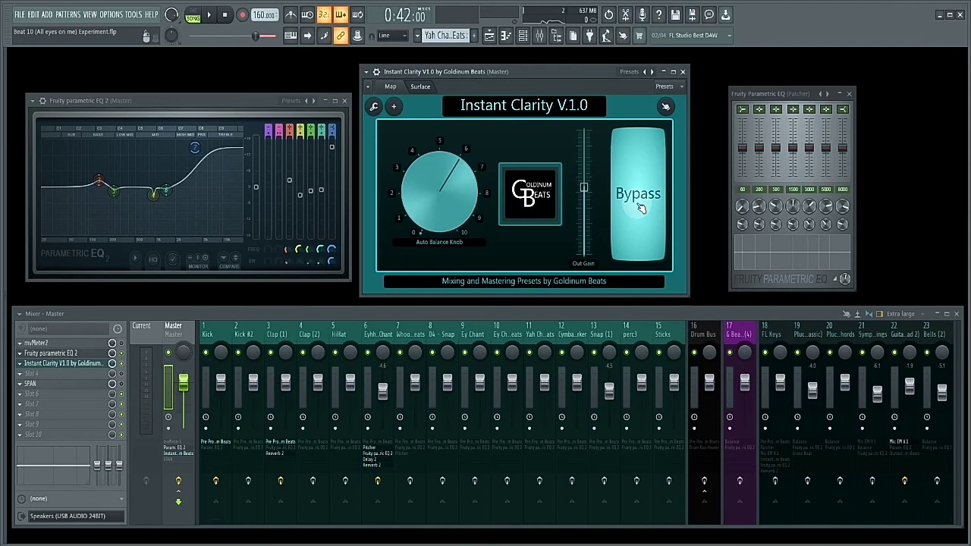
pyautogui.click(447, 193)
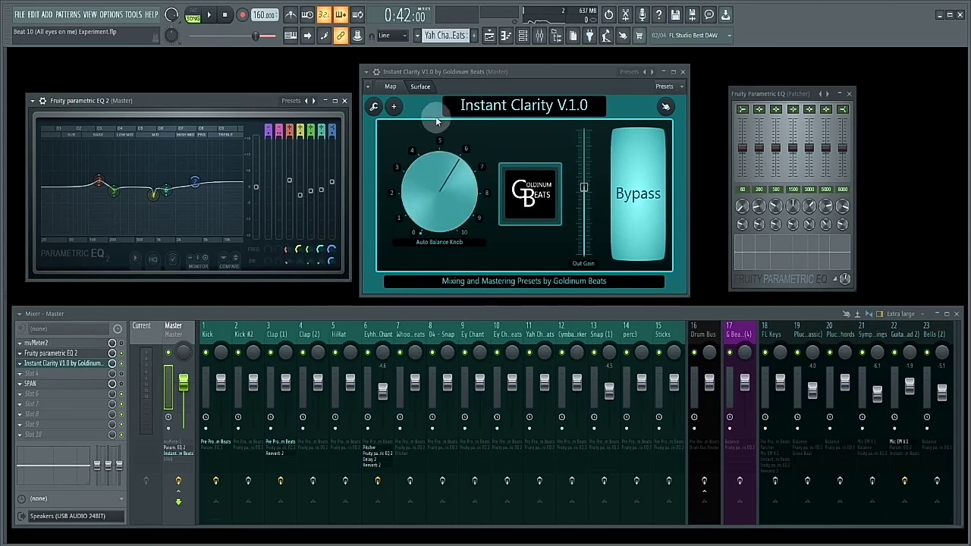
# Step: Show Instant Clarity's routing Map and pull one Parametric EQ 2 node above the stack
pyautogui.moveTo(523, 72); pyautogui.dragTo(536, 69)
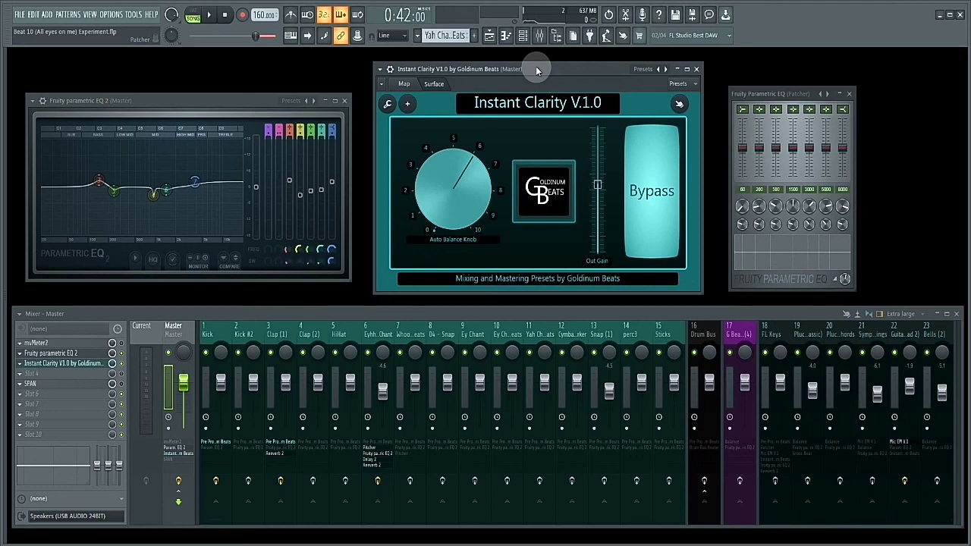
pyautogui.click(404, 84)
pyautogui.moveTo(468, 71); pyautogui.dragTo(252, 87)
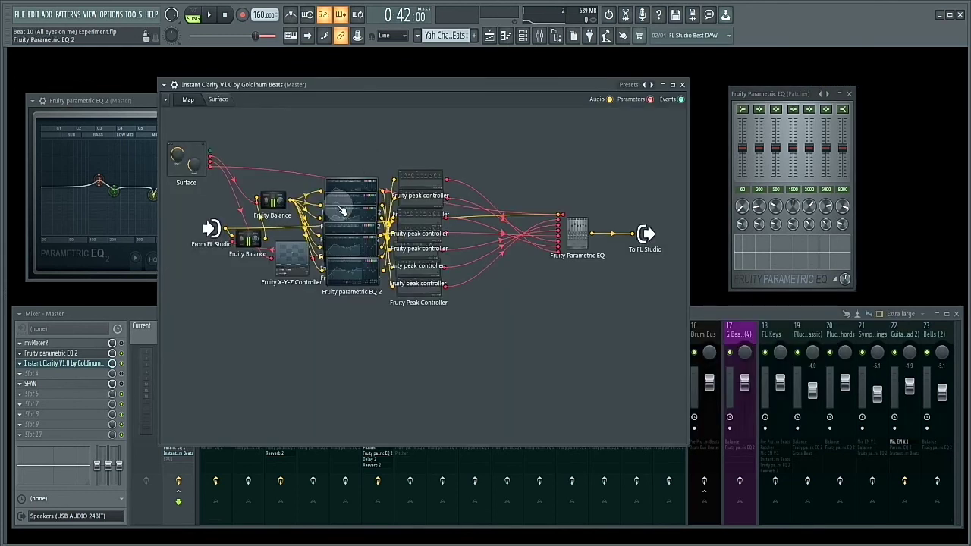
pyautogui.moveTo(343, 199); pyautogui.dragTo(343, 179)
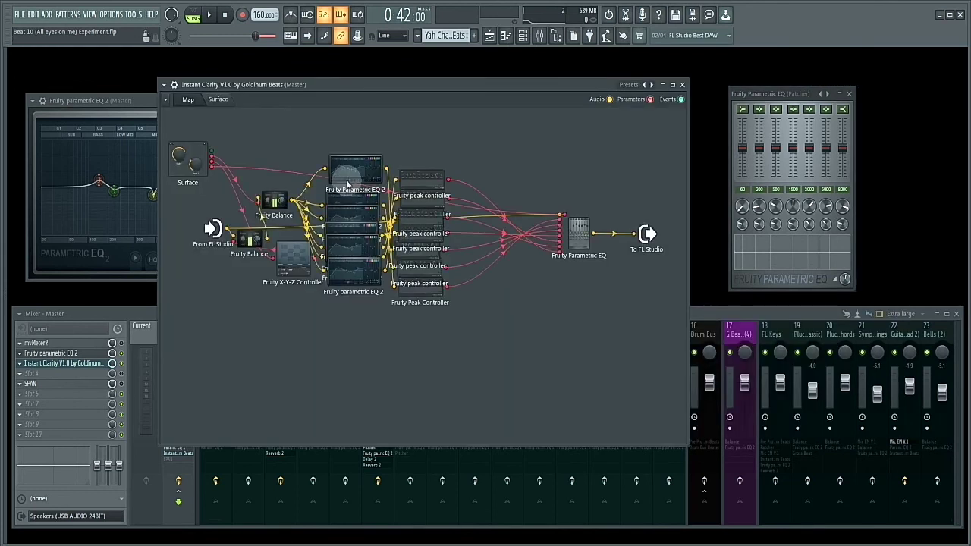
pyautogui.click(354, 199)
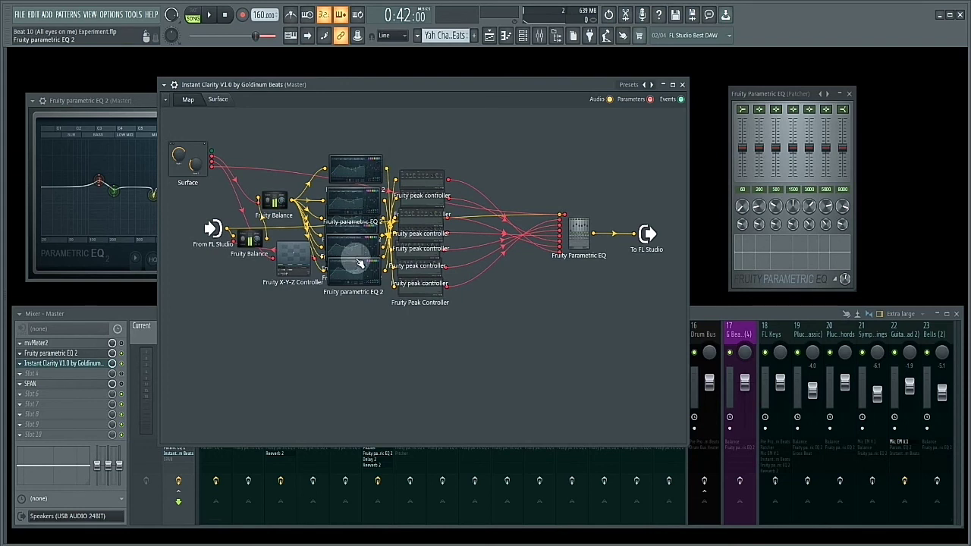
# Step: Open and close the Parametric EQ nodes' settings windows, then return to the Surface page
pyautogui.doubleClick(364, 182)
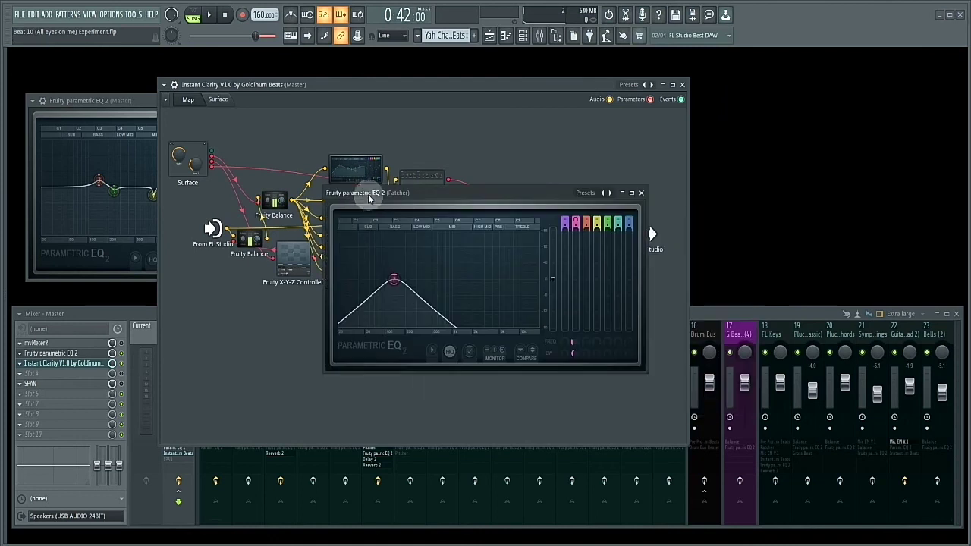
pyautogui.moveTo(369, 192); pyautogui.dragTo(495, 206)
pyautogui.click(361, 176)
pyautogui.click(362, 177)
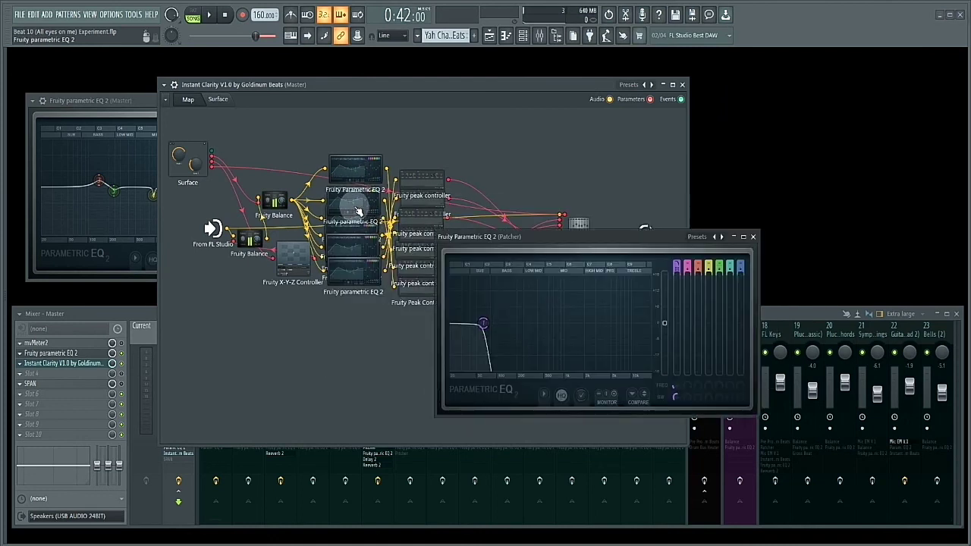
pyautogui.click(352, 239)
pyautogui.moveTo(406, 201); pyautogui.dragTo(477, 225)
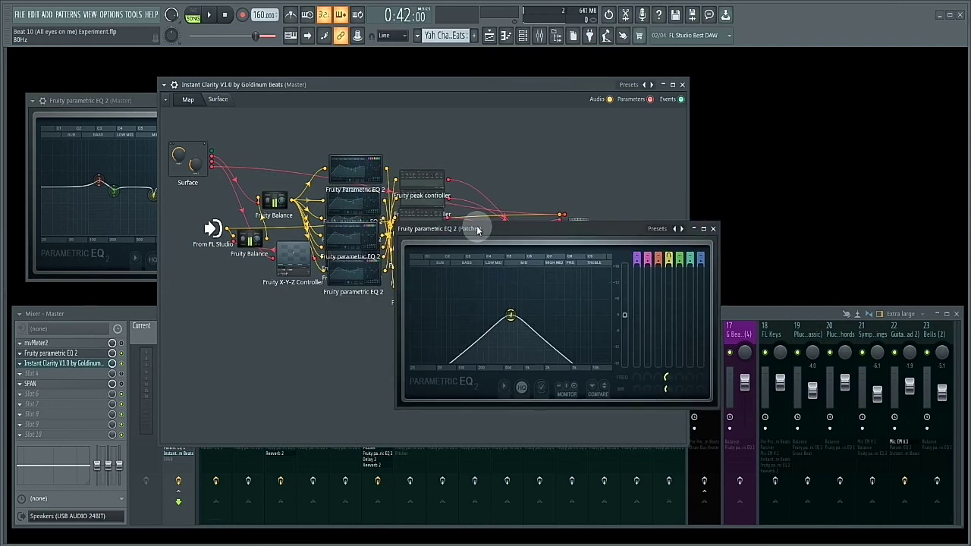
pyautogui.click(713, 226)
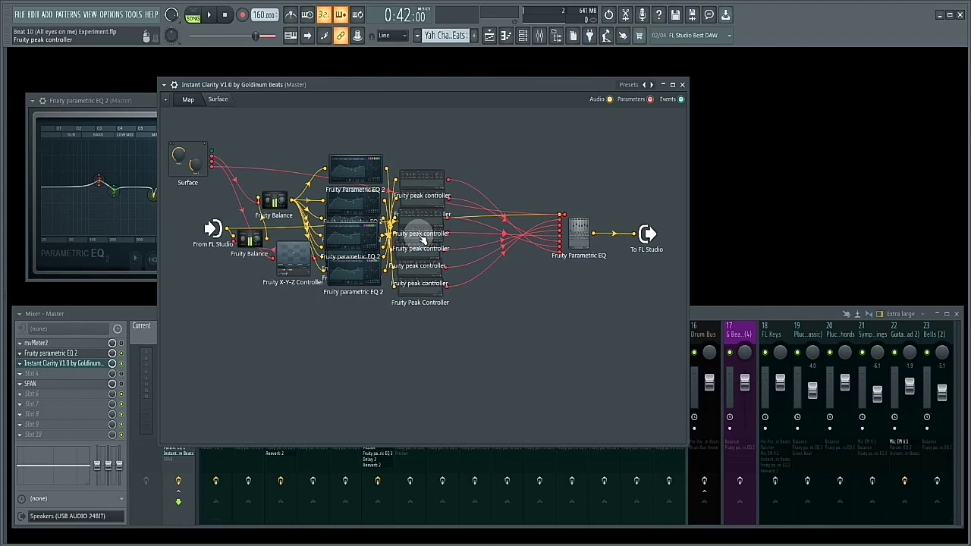
pyautogui.click(575, 231)
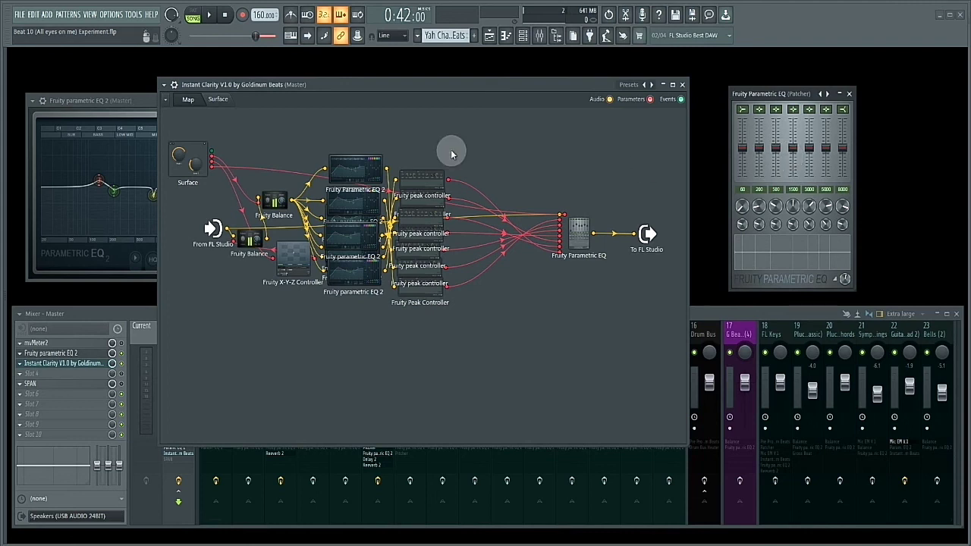
pyautogui.click(218, 99)
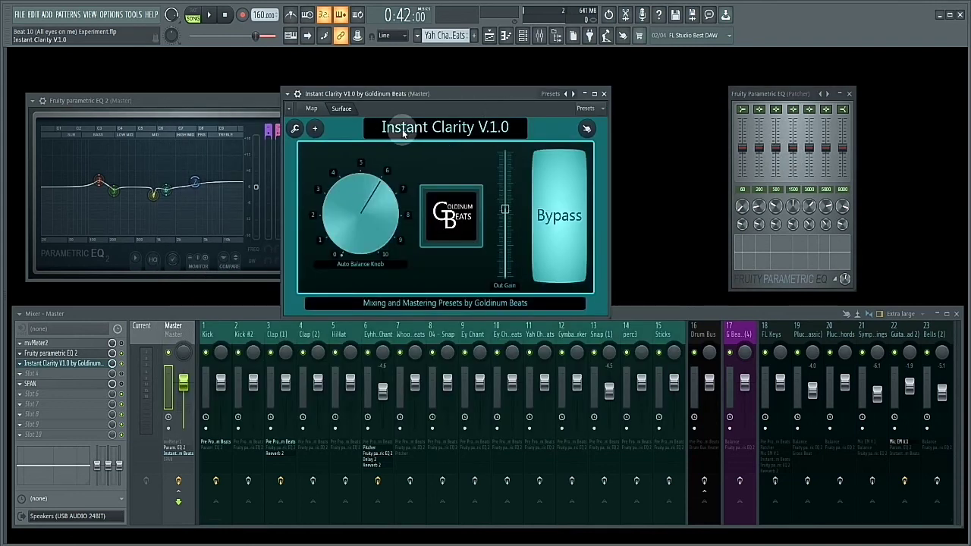